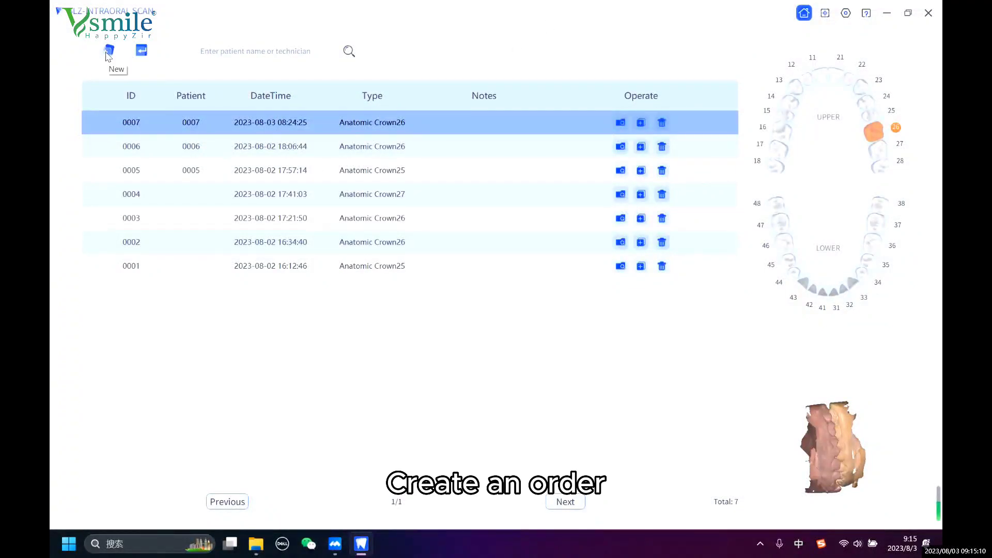
# Start a new order, make tooth 25 an anatomic crown, save it and begin scanning.
pyautogui.click(109, 52)
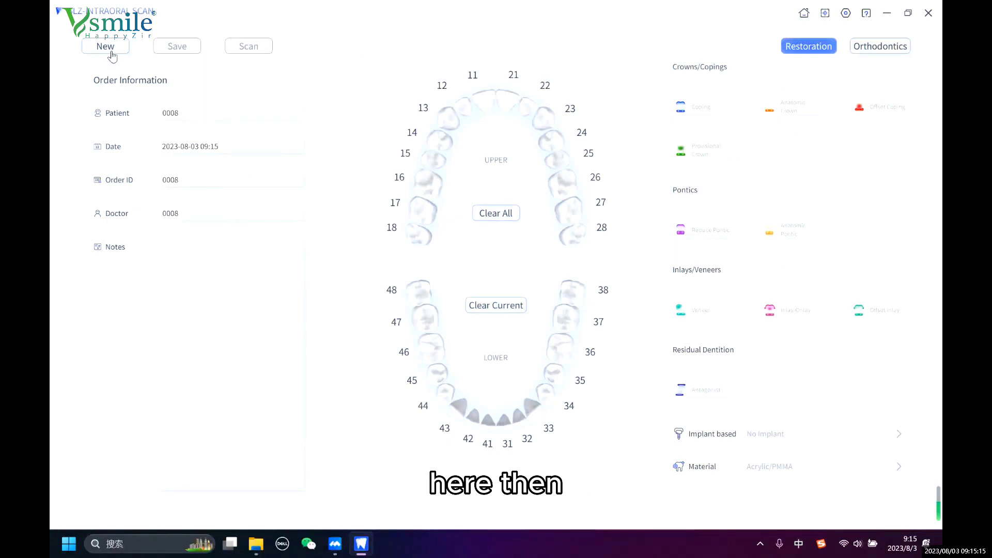
pyautogui.click(210, 115)
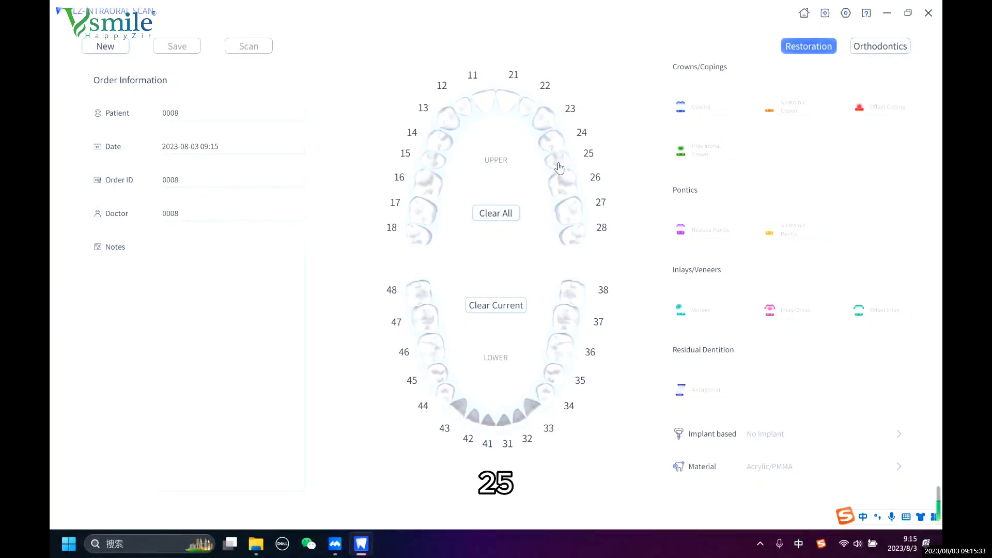
pyautogui.click(559, 168)
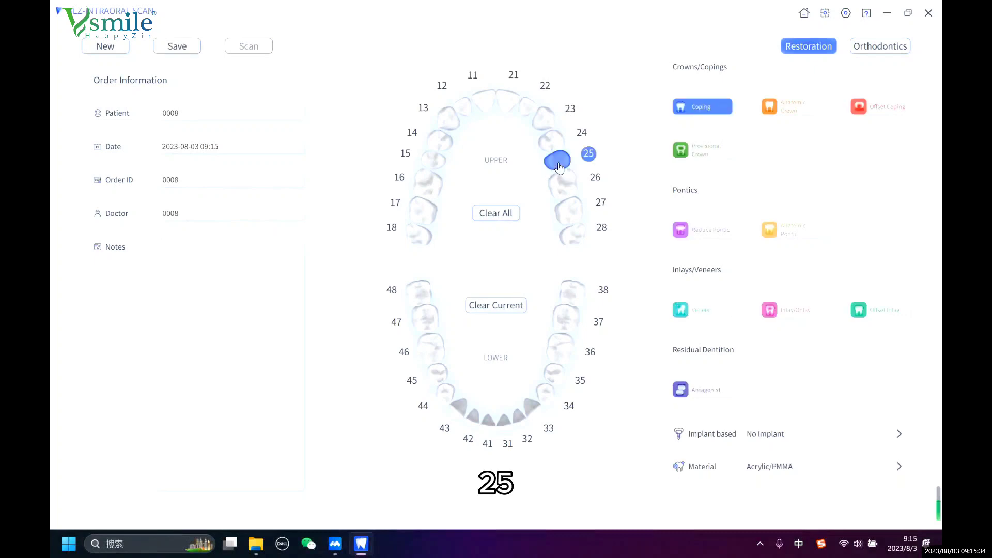
pyautogui.click(794, 109)
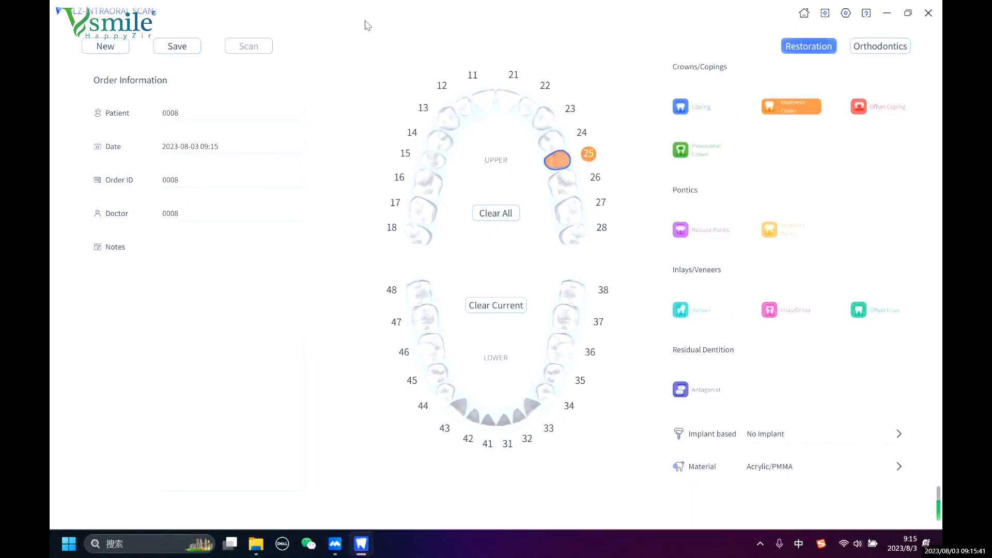
pyautogui.click(185, 49)
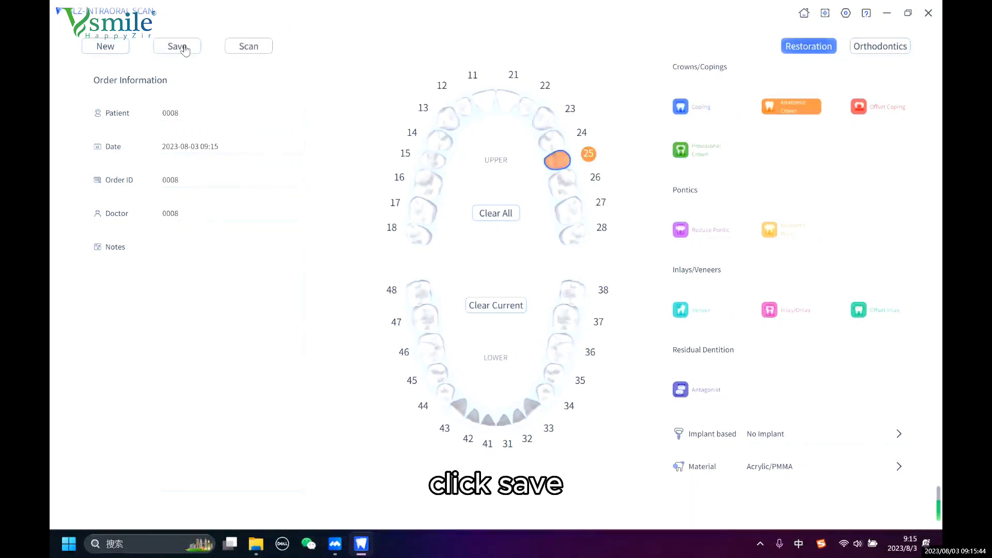
pyautogui.click(258, 52)
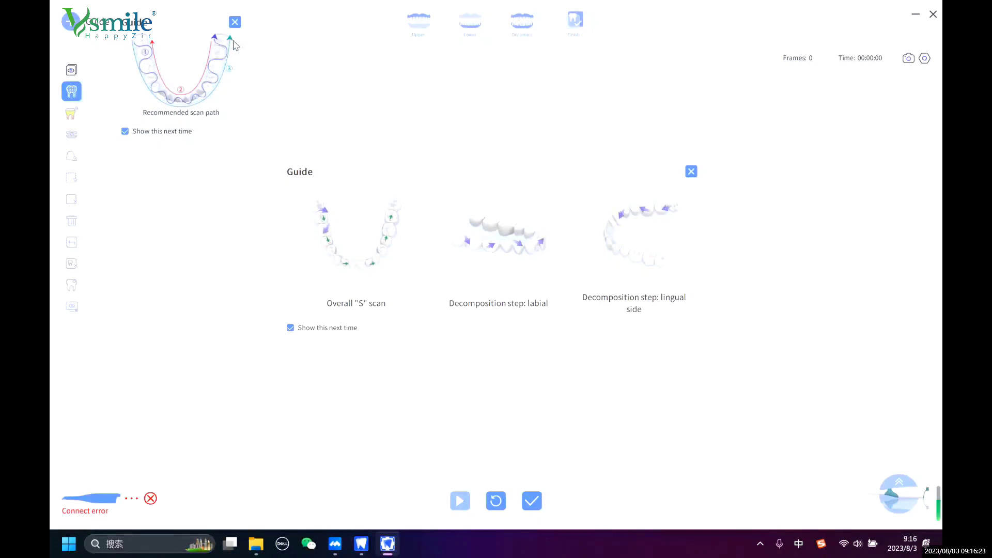
# Close the scanning Guide dialog with its X button.
pyautogui.click(692, 171)
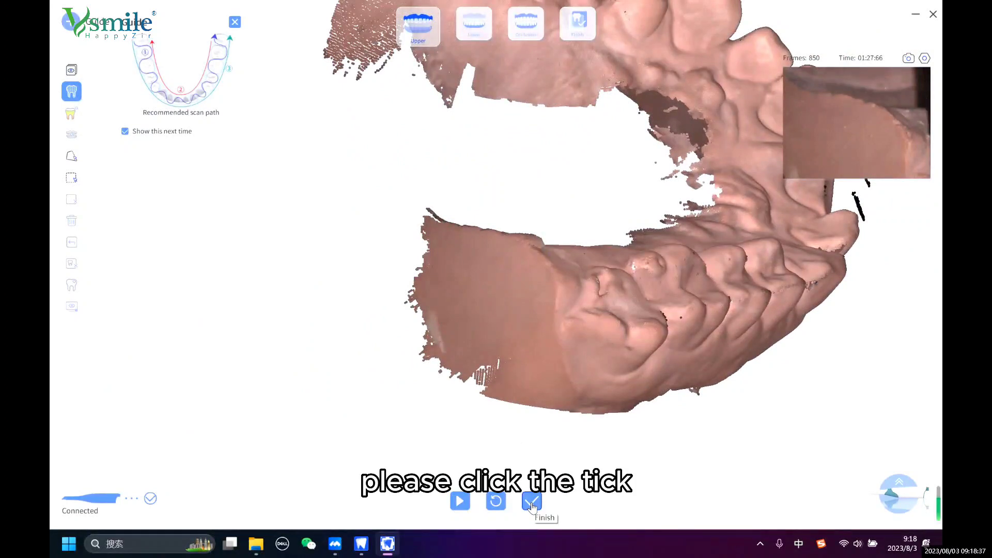
# Finish the upper jaw scan with YES, dismiss the design-data prompt, and advance to Lower.
pyautogui.click(533, 504)
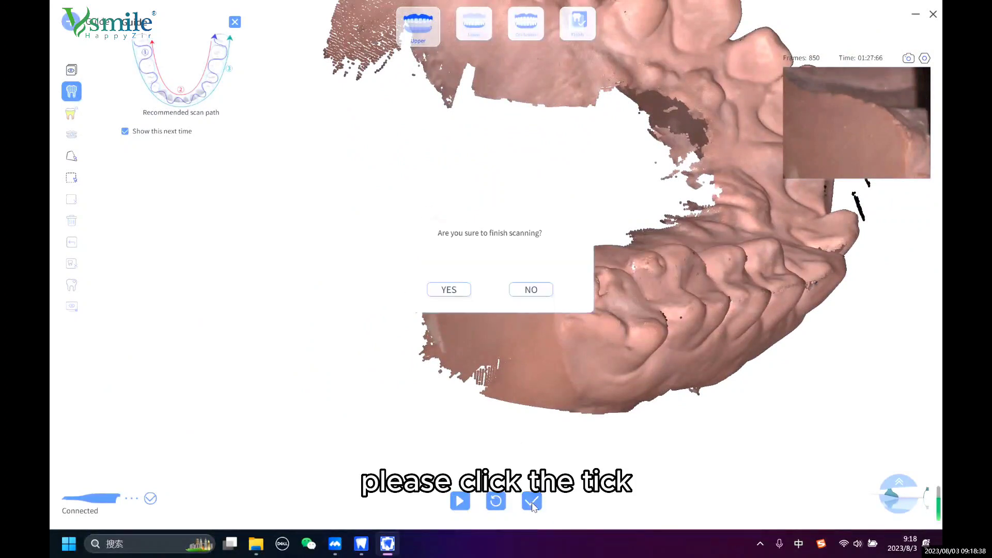
pyautogui.click(449, 290)
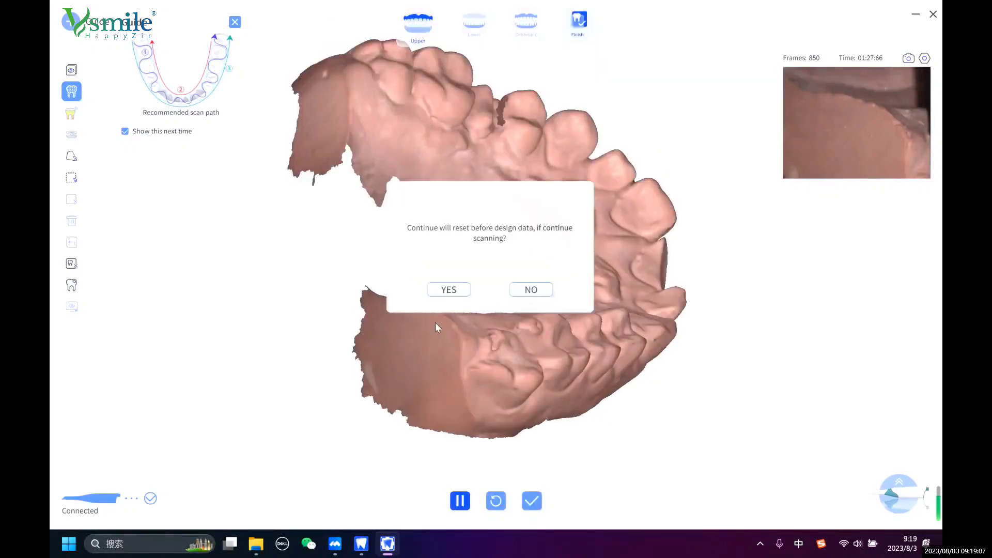
pyautogui.click(537, 294)
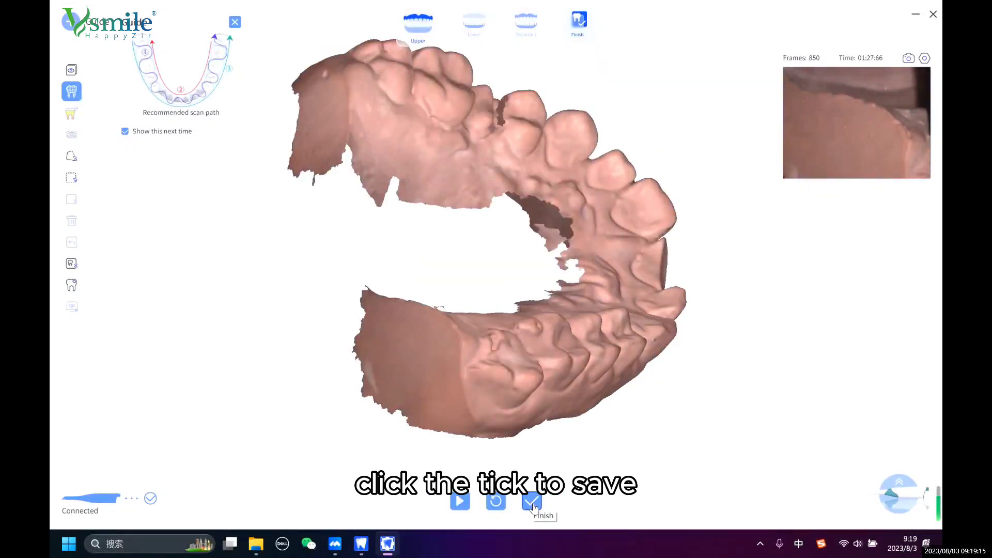
pyautogui.click(533, 504)
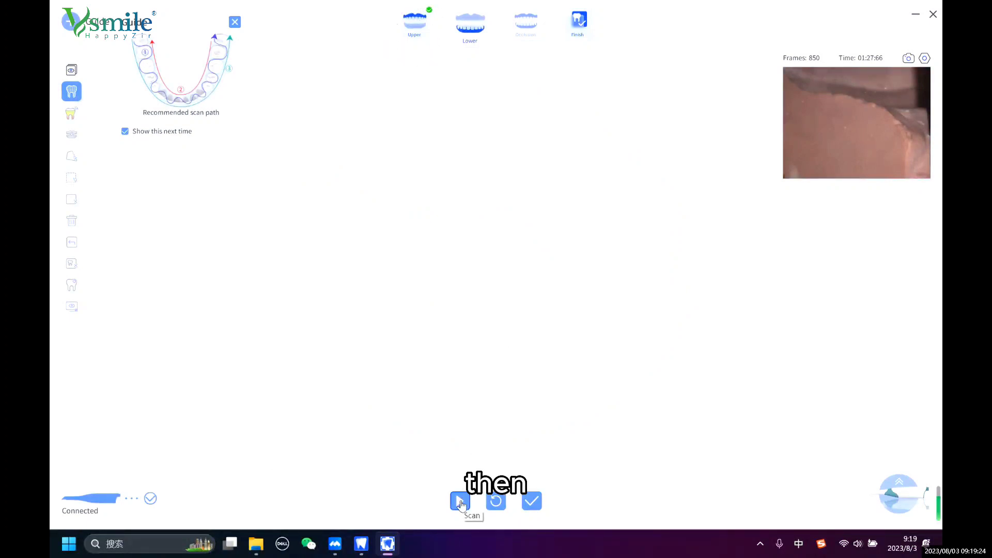
# Scan the lower jaw, pause and confirm, then save and move to Occlusion.
pyautogui.click(459, 501)
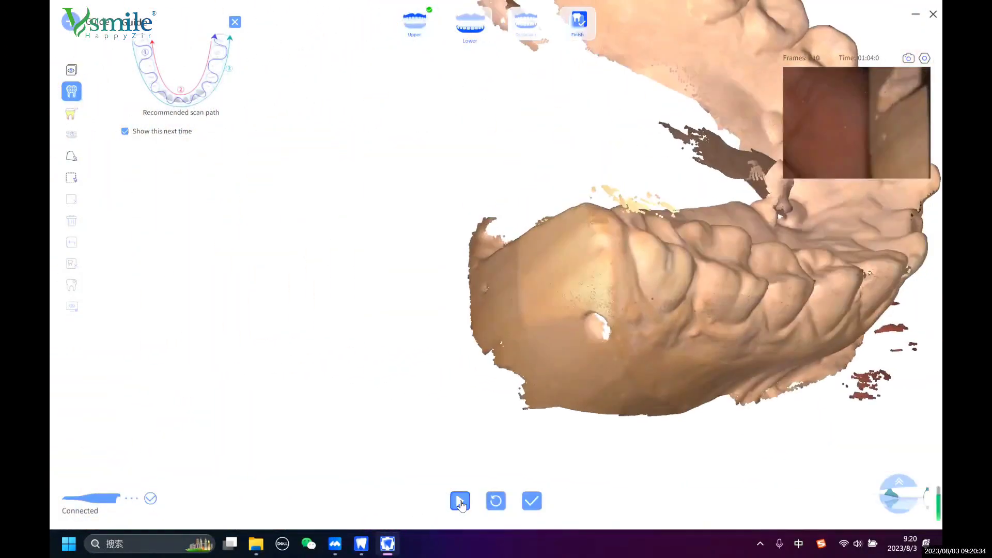
pyautogui.click(460, 500)
pyautogui.click(450, 295)
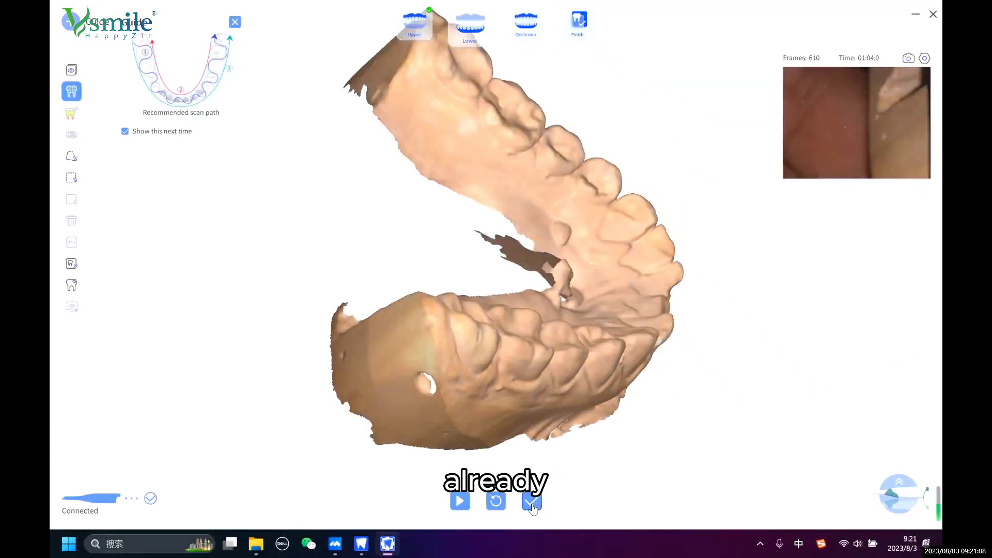
pyautogui.click(533, 504)
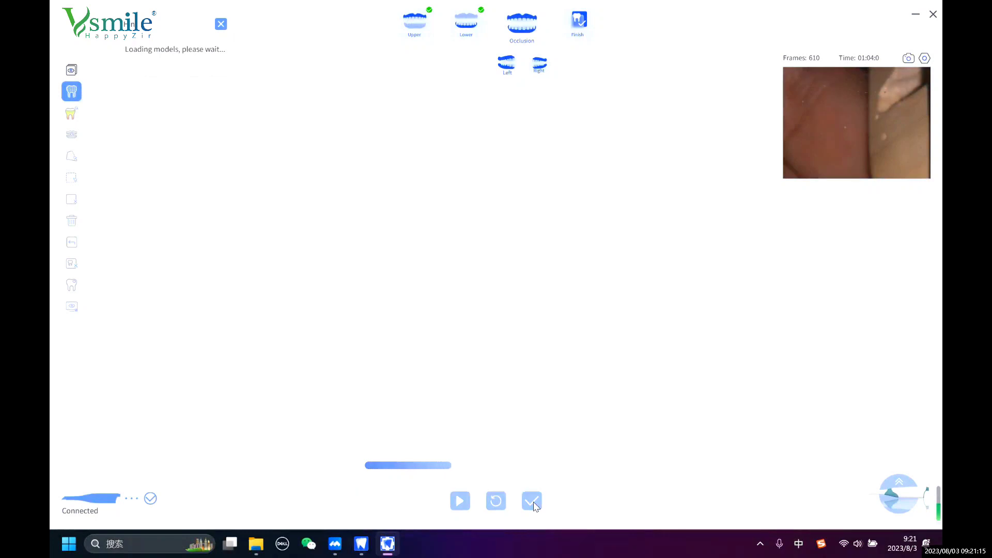
# Scan the left and right bite sides, then finish alignment to merge the models.
pyautogui.click(461, 505)
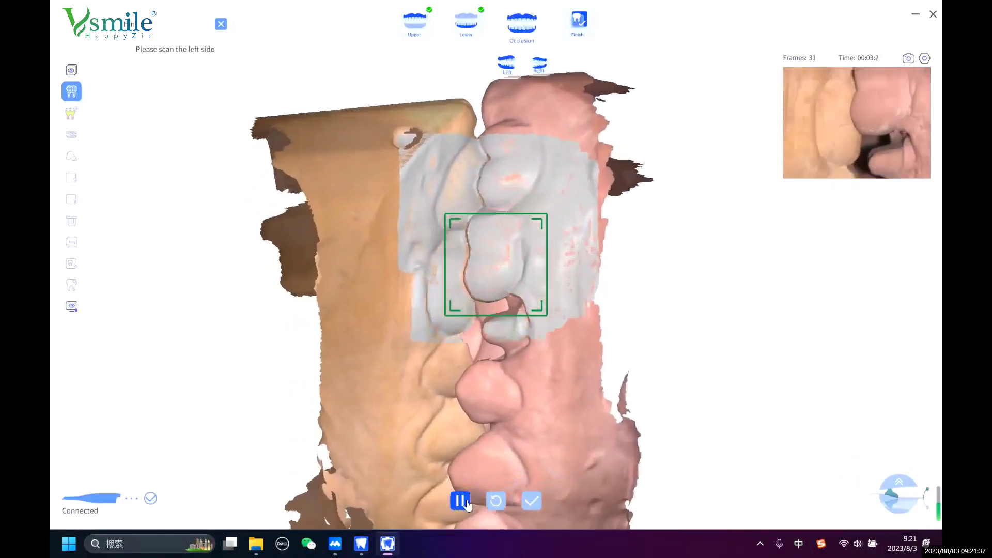
pyautogui.click(461, 503)
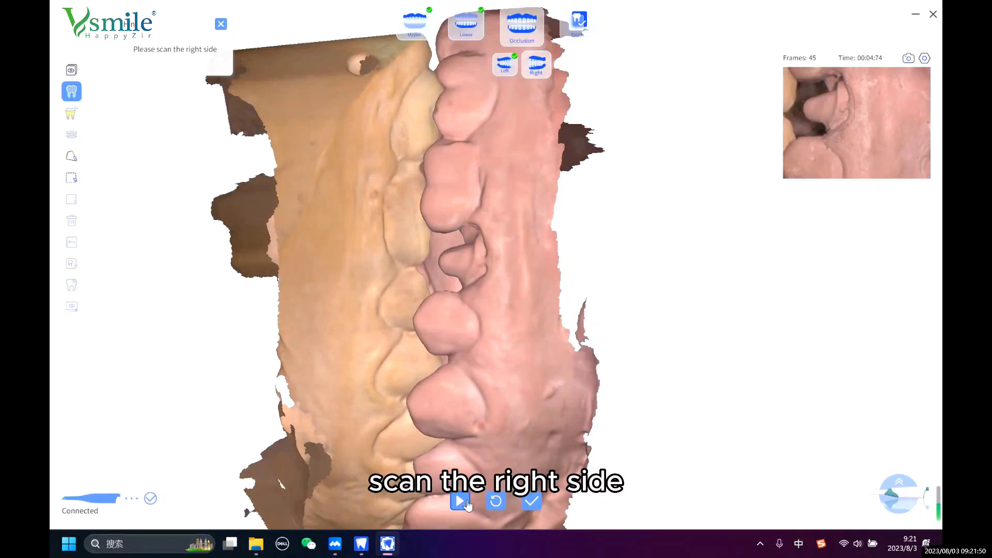
pyautogui.click(461, 503)
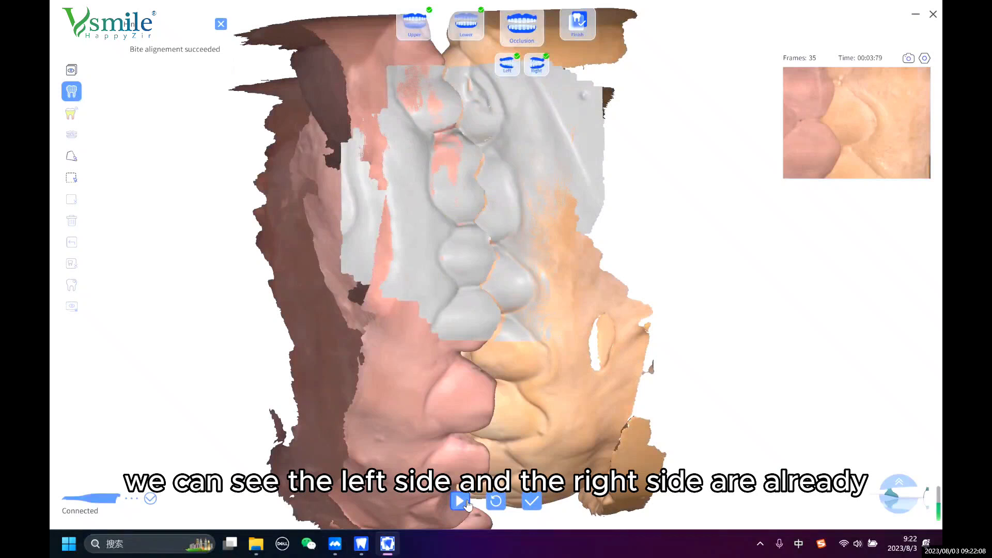
pyautogui.click(532, 503)
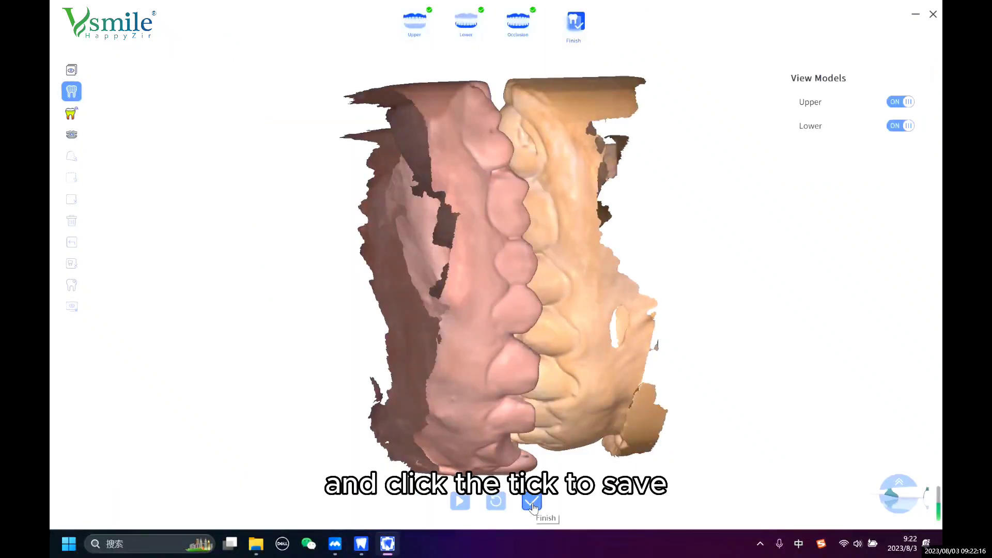
# Save the case, then rotate order 0008's merged jaw models in LZ Viewer and close it.
pyautogui.click(532, 506)
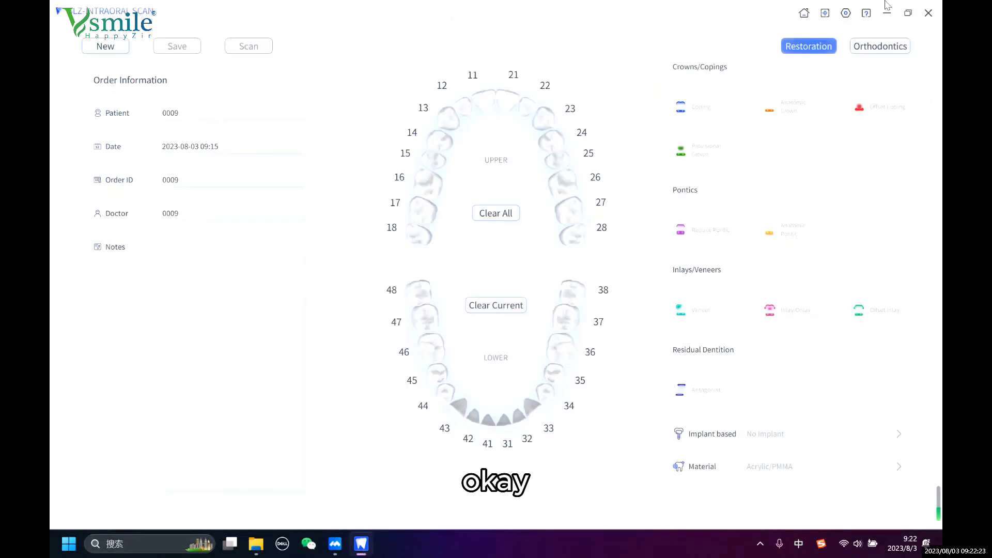
pyautogui.click(804, 14)
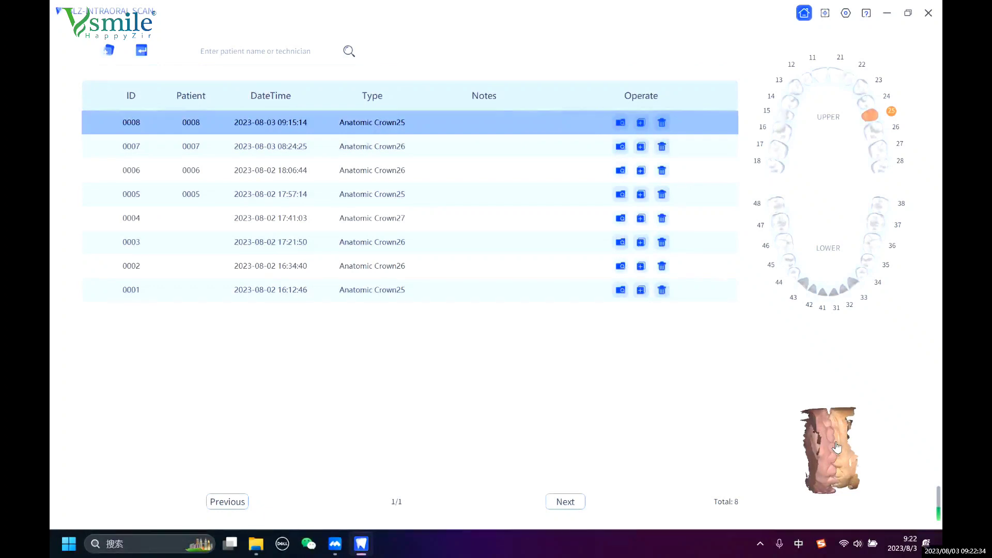
pyautogui.click(837, 447)
pyautogui.moveTo(570, 297); pyautogui.dragTo(644, 173)
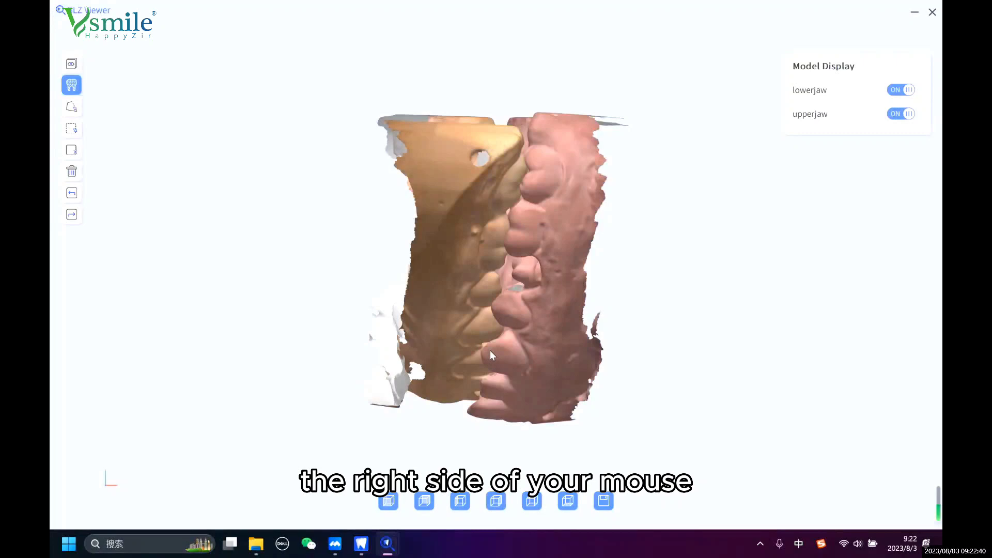
pyautogui.moveTo(491, 350)
pyautogui.mouseDown(button='right')
pyautogui.moveTo(374, 241)
pyautogui.moveTo(692, 342)
pyautogui.moveTo(479, 471)
pyautogui.moveTo(583, 286)
pyautogui.moveTo(698, 277)
pyautogui.mouseUp(button='right')
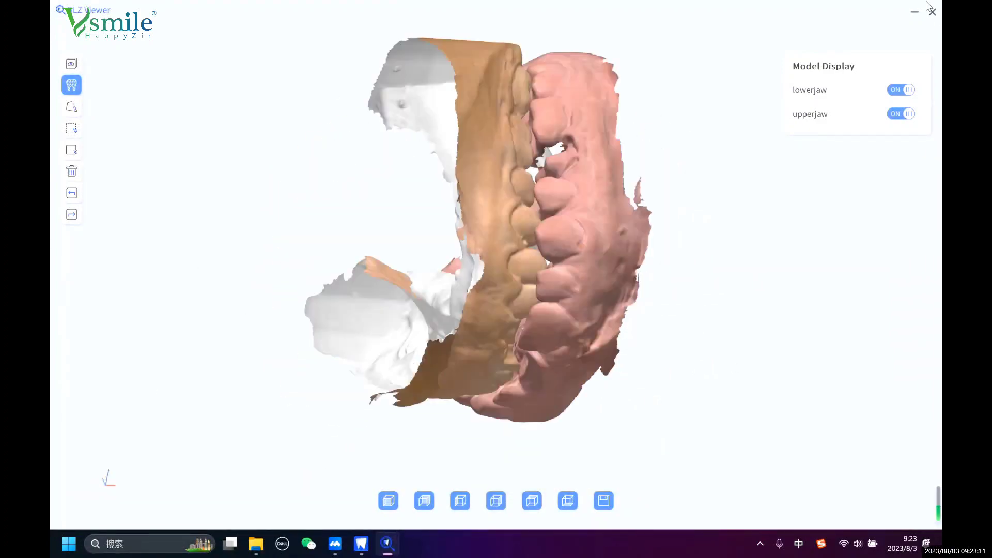
pyautogui.click(933, 12)
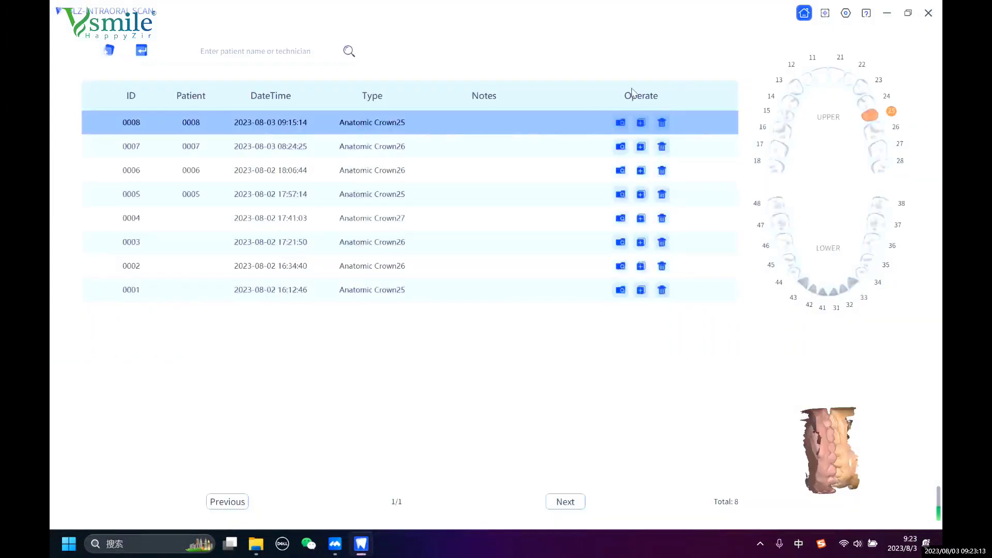
# Open row 0008's data folder in File Explorer from the order list's Operate column.
pyautogui.click(620, 125)
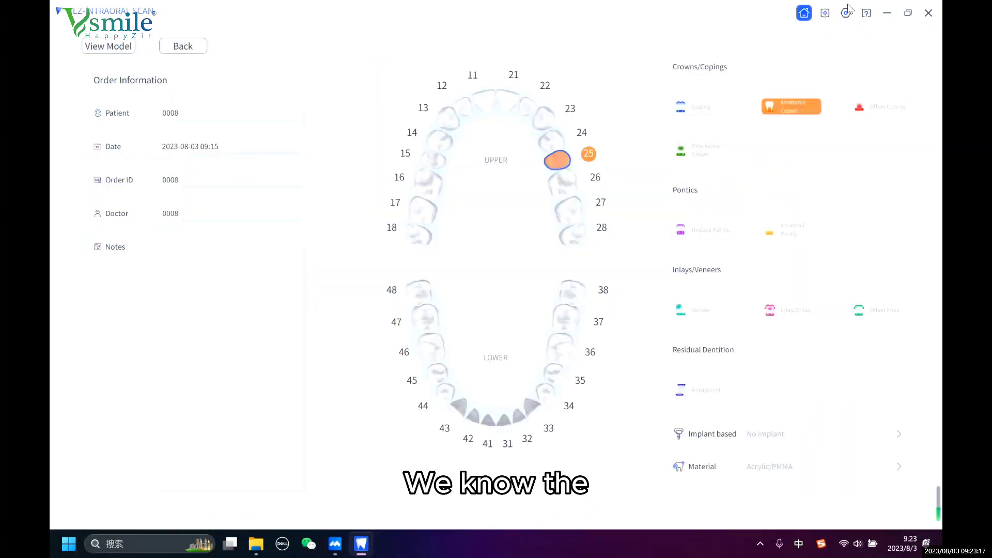
pyautogui.click(183, 47)
pyautogui.click(652, 126)
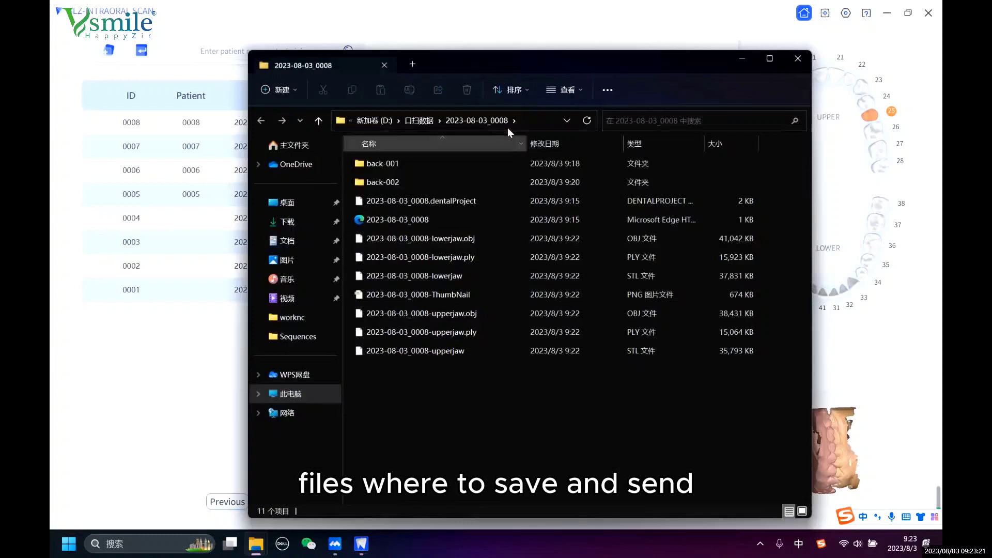